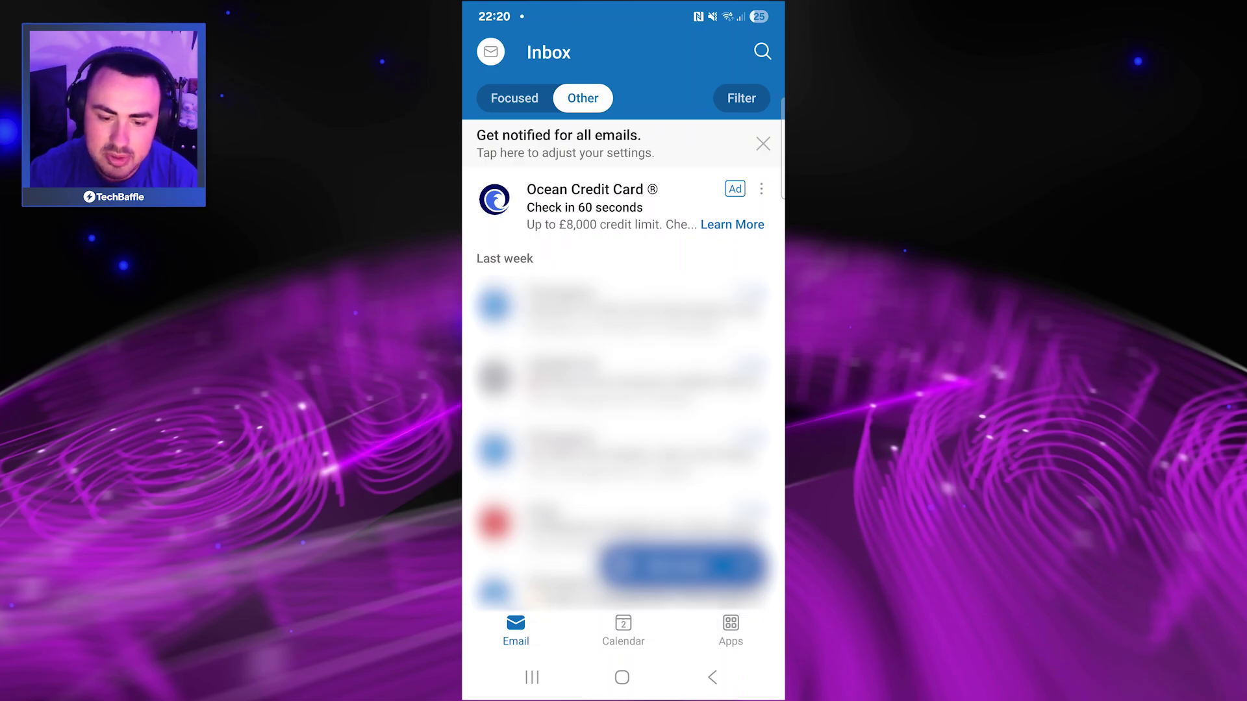
Reach the Accounts list via the drawer and Settings, then begin adding an account.
click(489, 51)
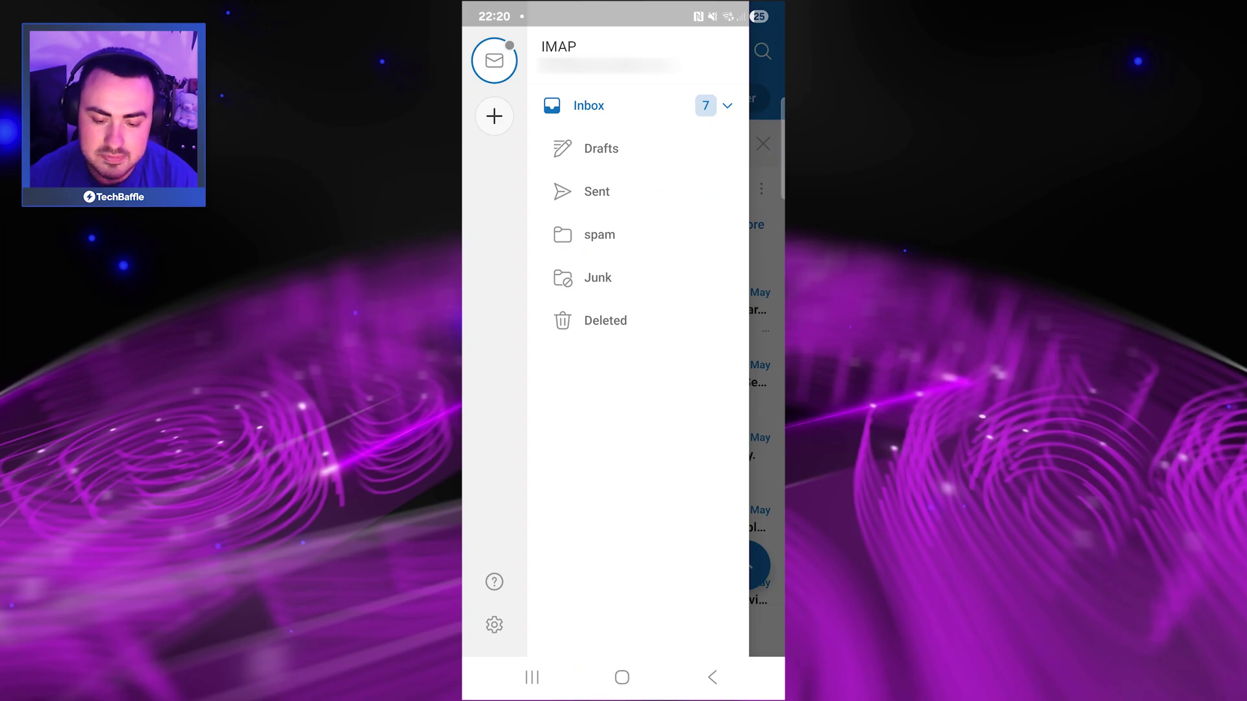
click(494, 624)
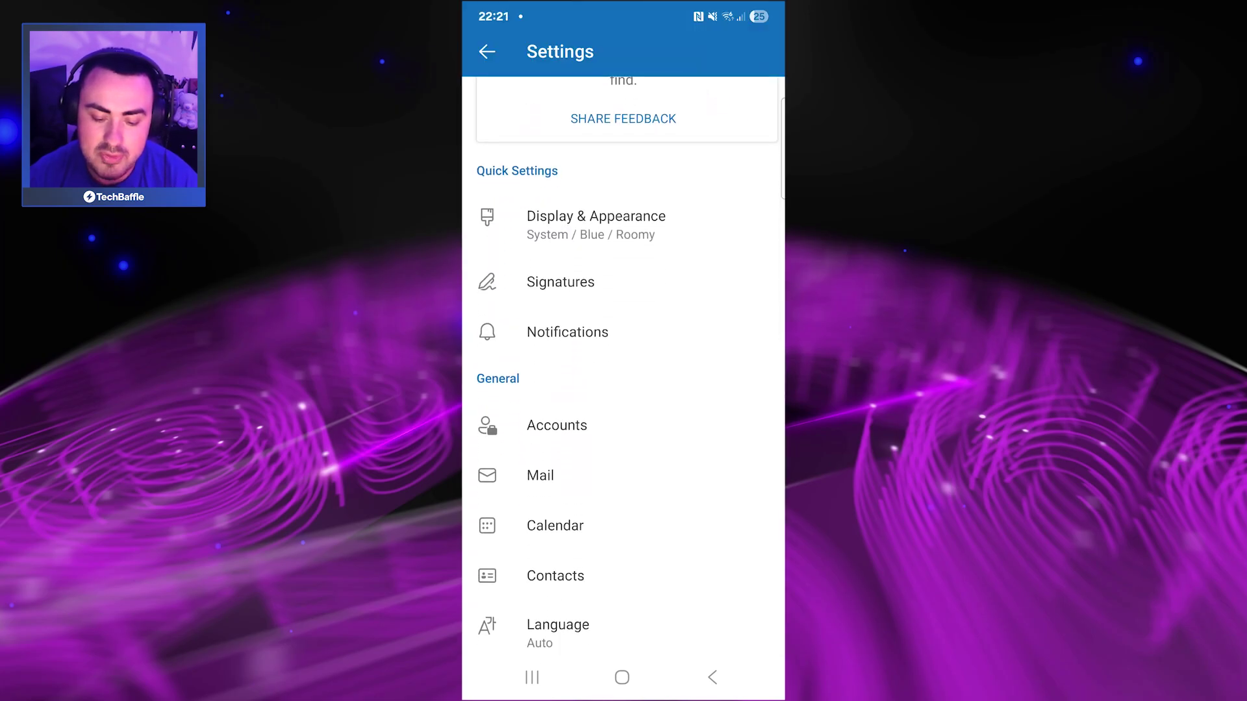
click(556, 425)
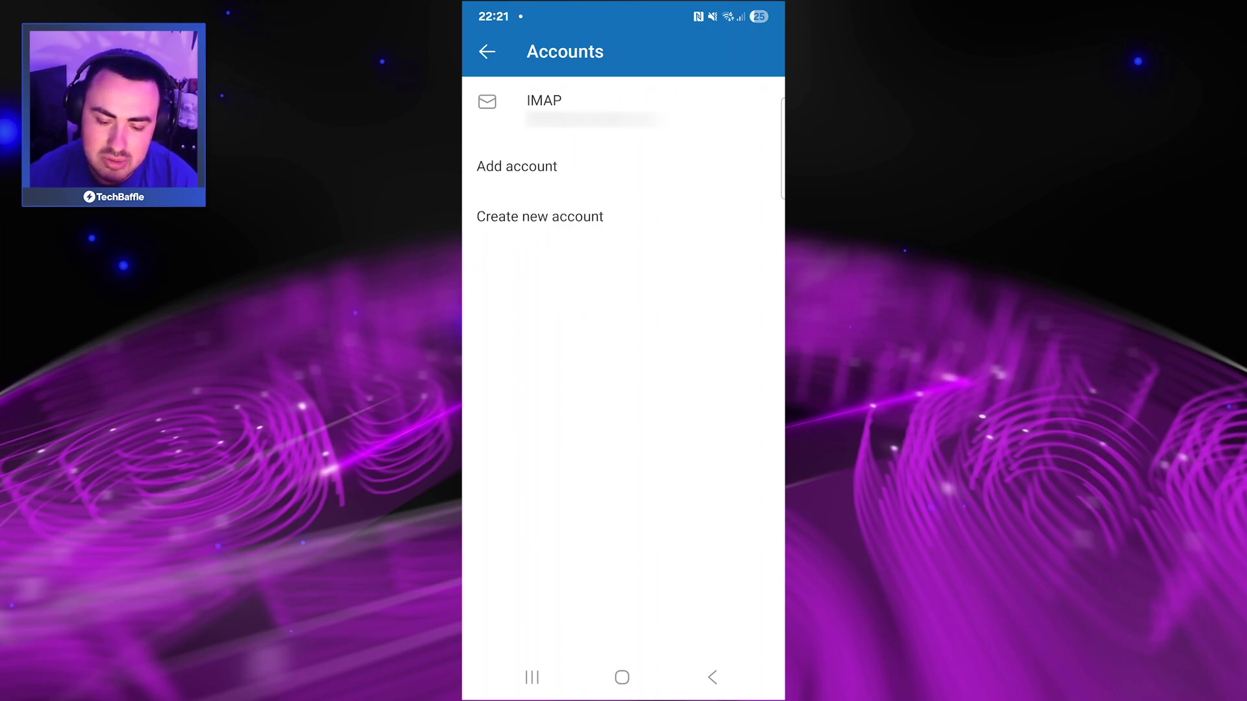
click(516, 165)
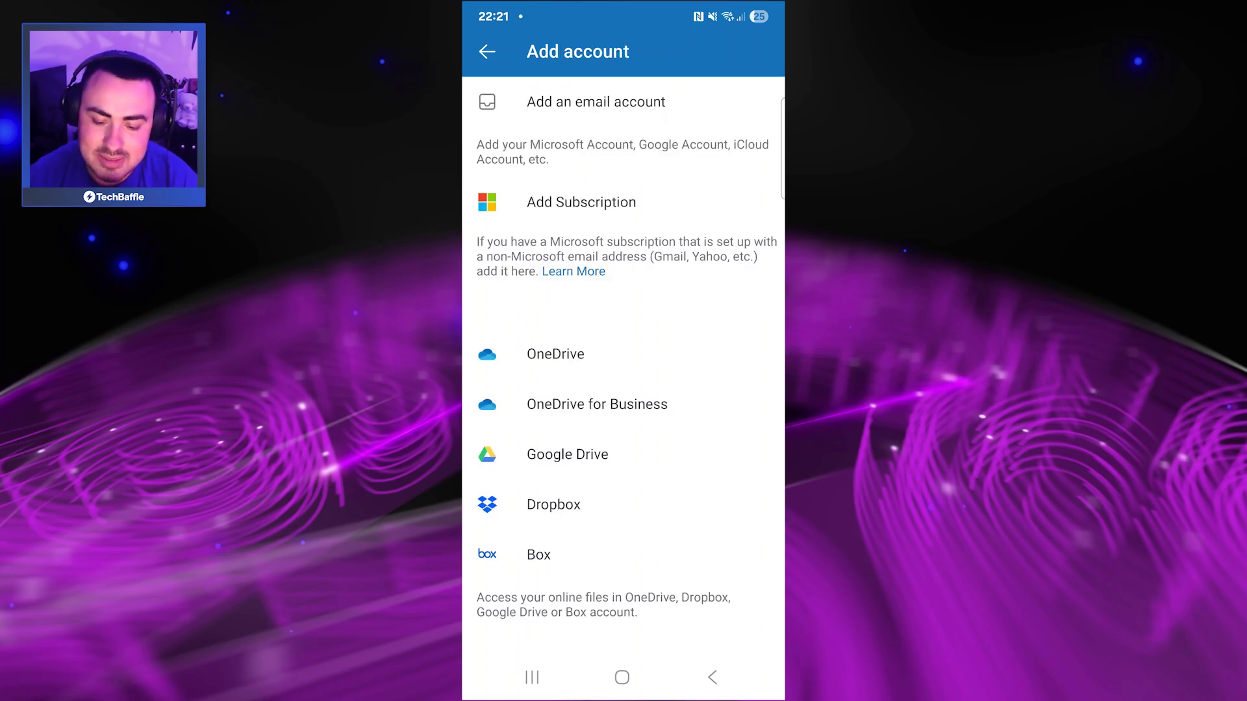
Choose Add Subscription and sign in with the Microsoft account.
click(595, 101)
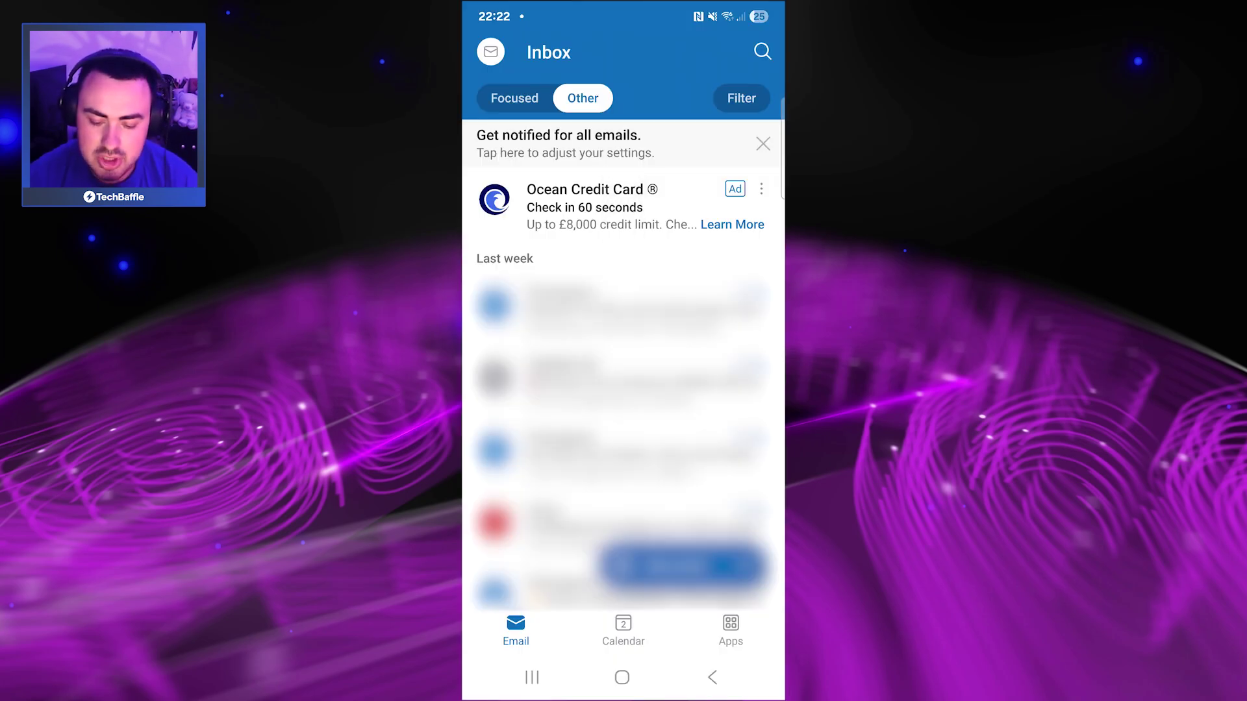
Go Home and relaunch Outlook to confirm the credit card ad is gone.
key(Escape)
click(545, 387)
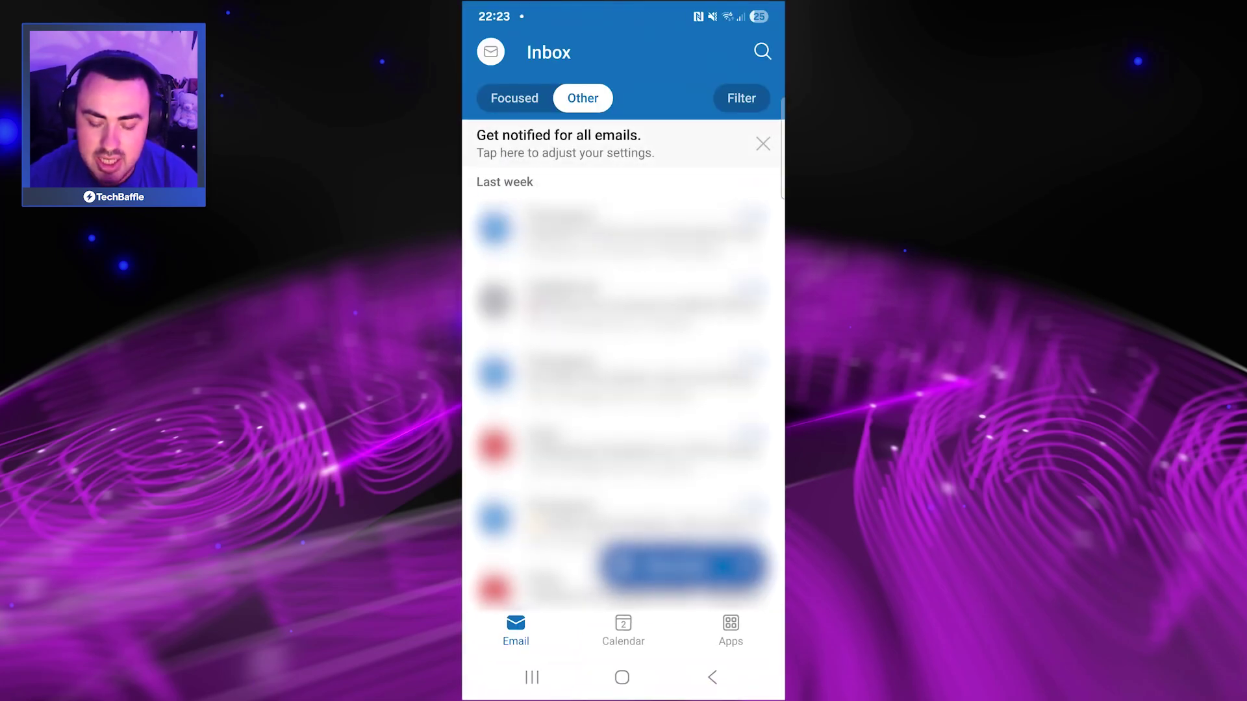